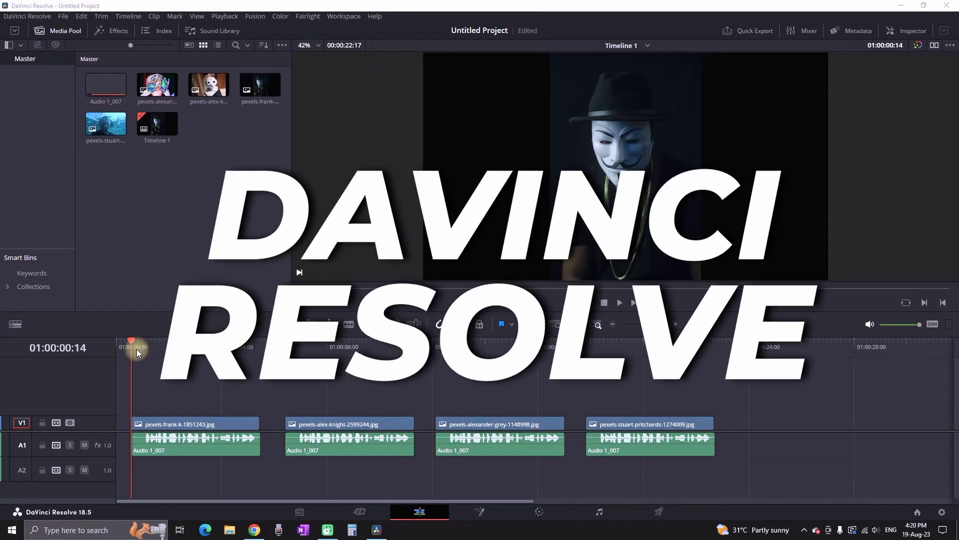
Step: Play the timeline to hear the original voice, then select the first Audio 1_007 clip on A1
key("space")
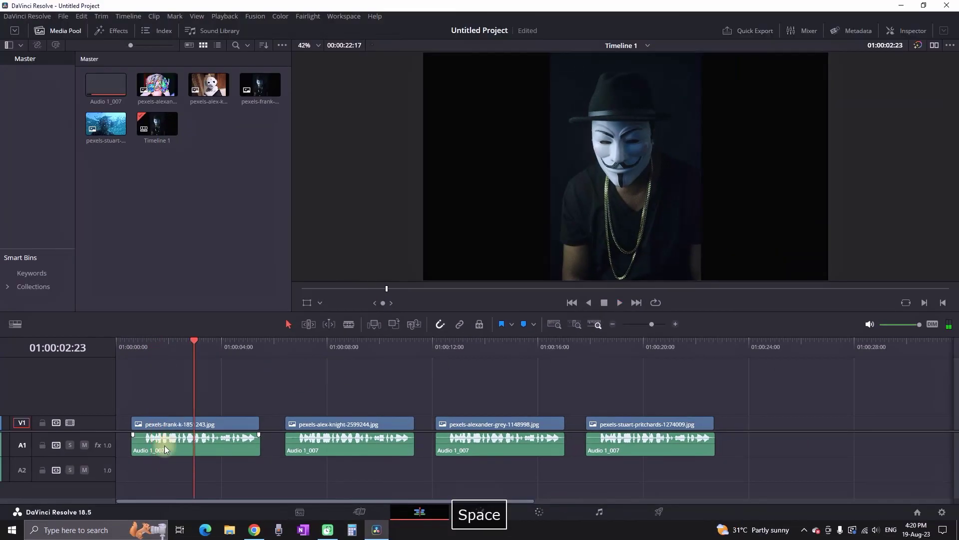
left_click(166, 449)
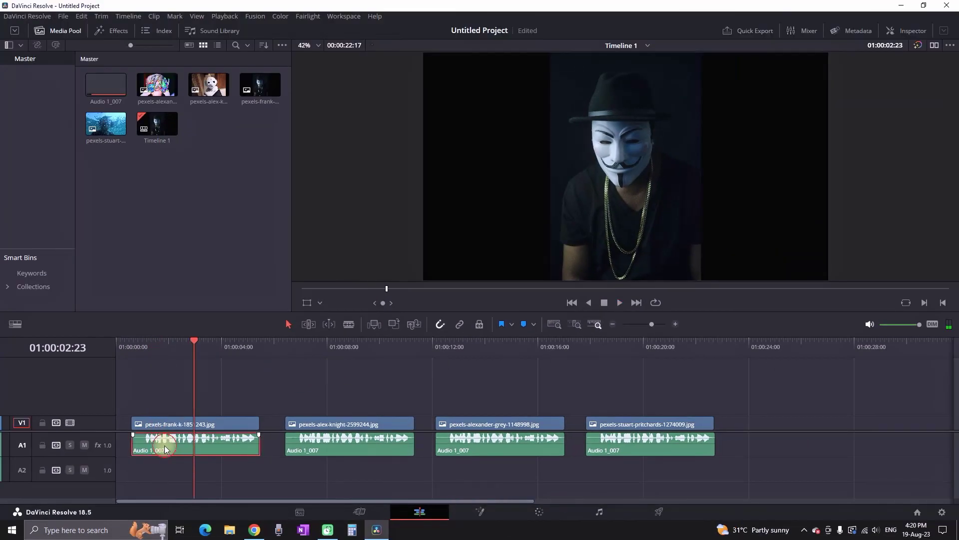
Step: Drop the first clip's pitch to -5 semitones and 40 cents, then play it from the start
left_click(901, 32)
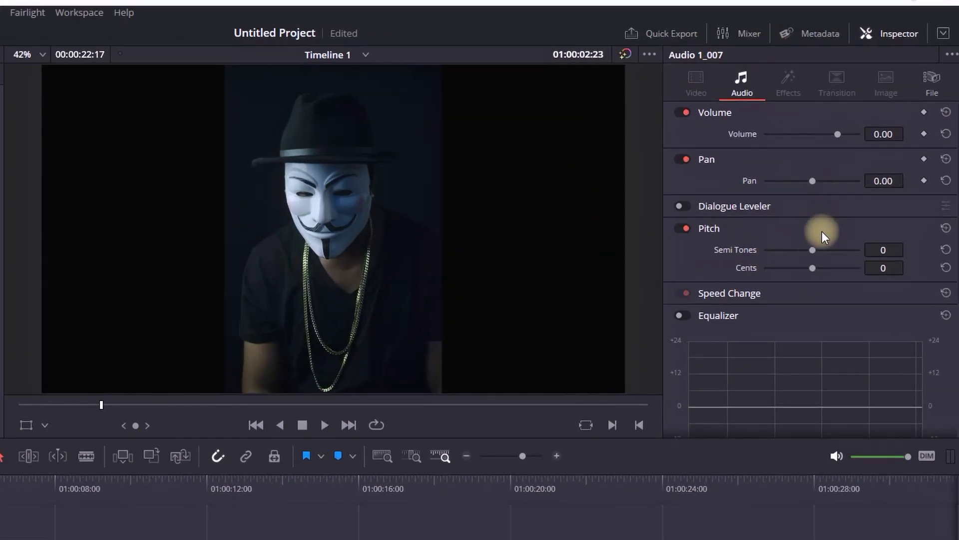
left_click_drag(813, 250, 831, 273)
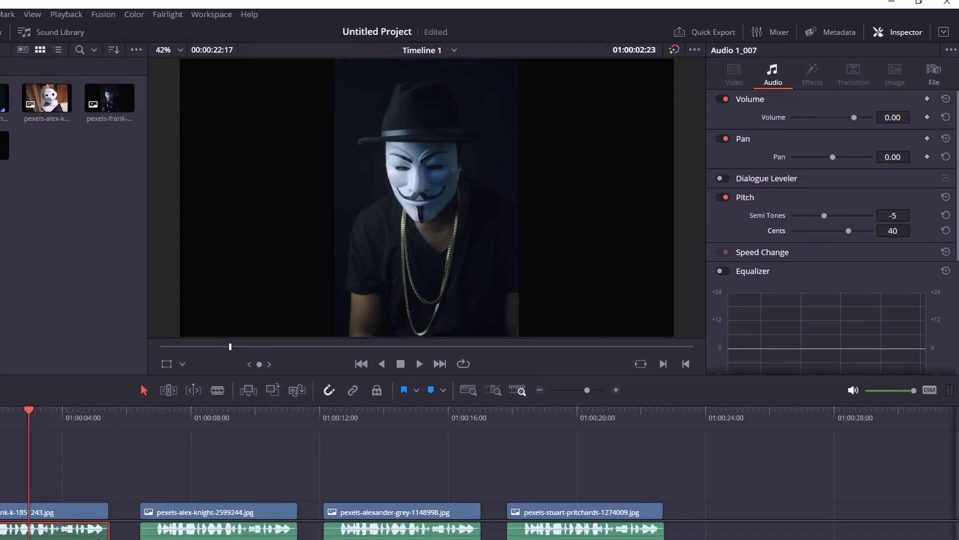
left_click(145, 343)
left_click(133, 343)
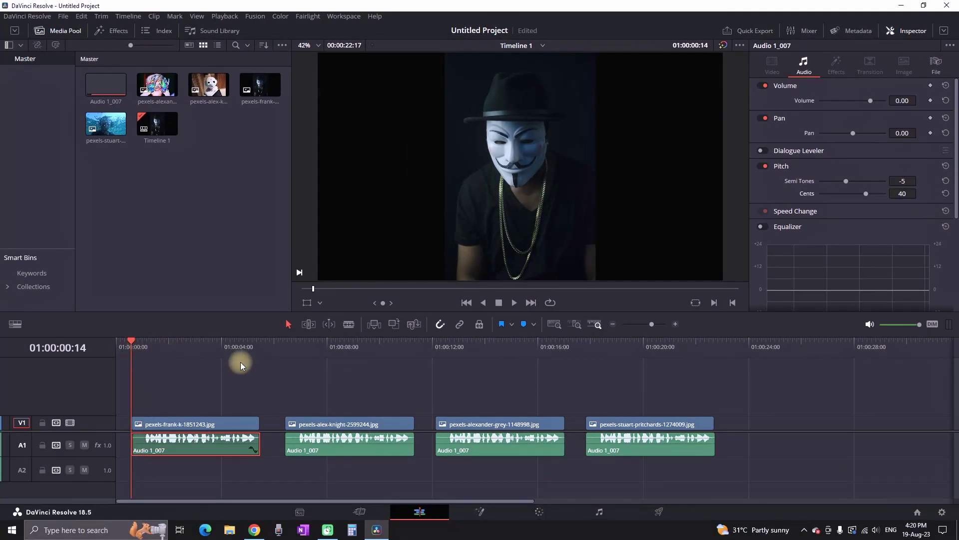
key("space")
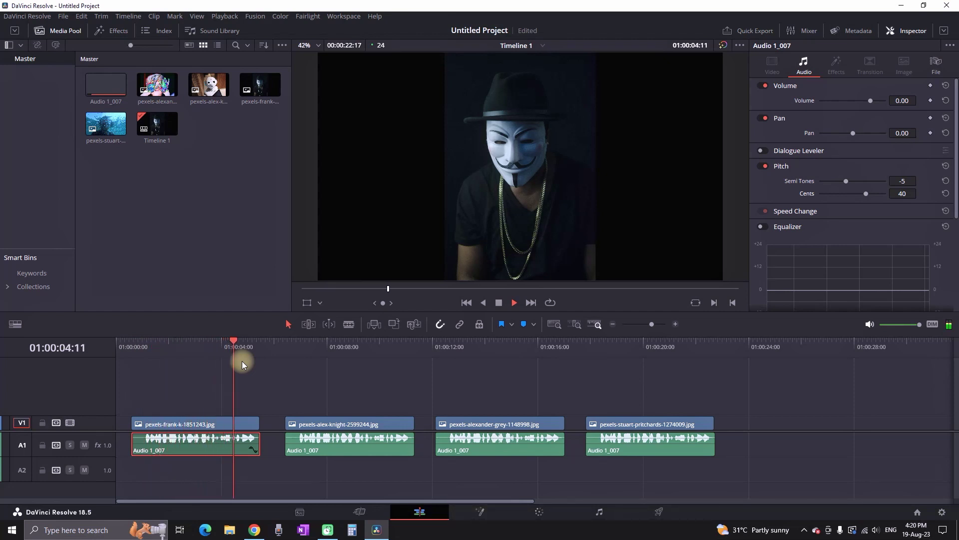
key("space")
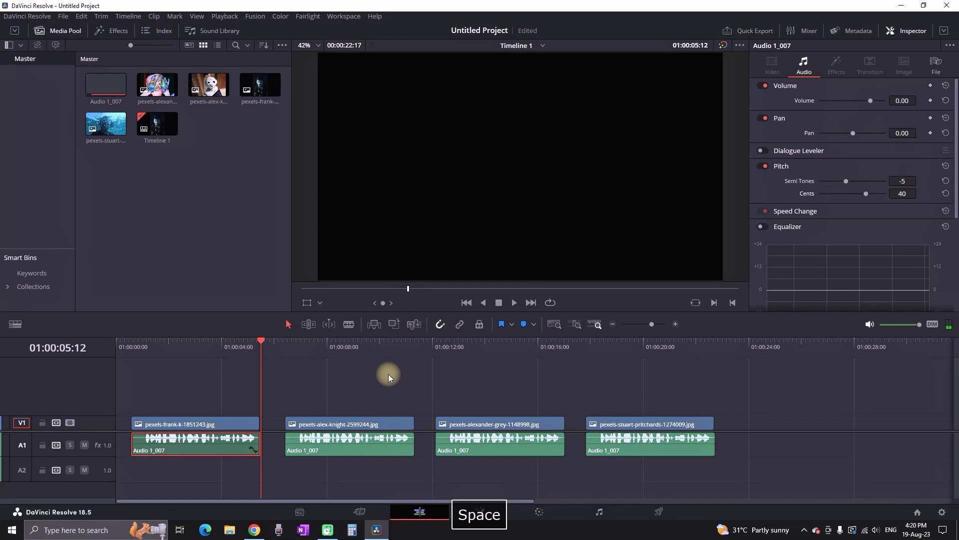
Step: Select the second Audio 1_007 clip and set its pitch to -5 semitones and 40 cents
left_click(314, 346)
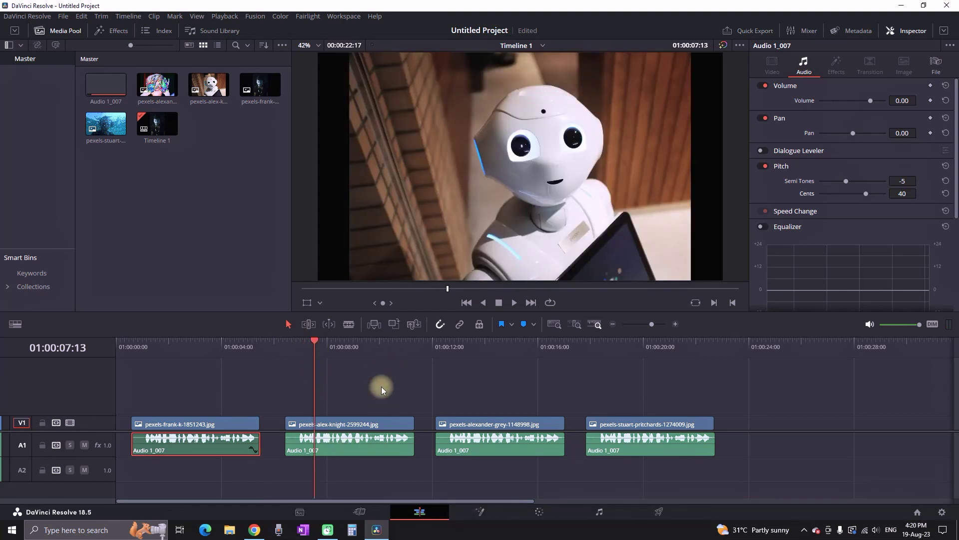
left_click(343, 450)
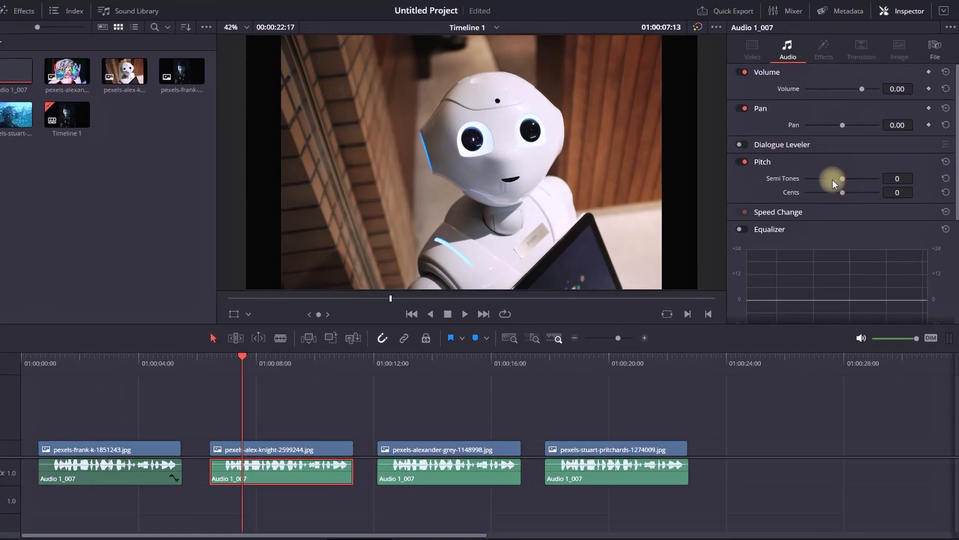
left_click_drag(851, 180, 845, 180)
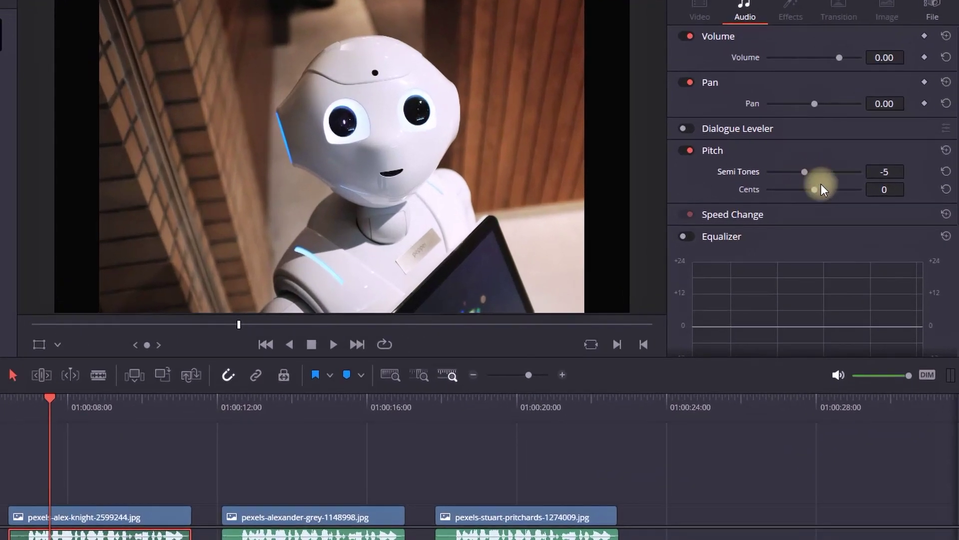
left_click_drag(829, 191, 832, 190)
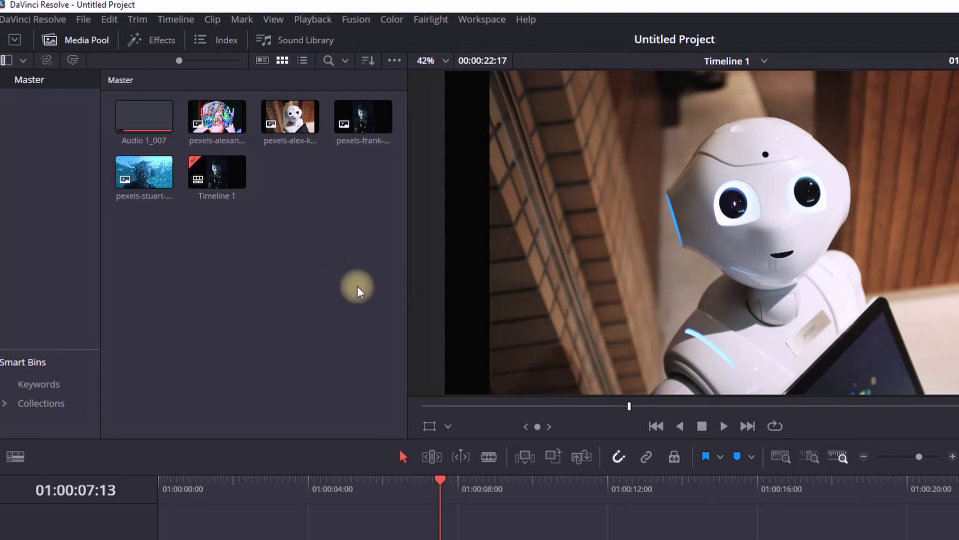
Step: Search the Effects library for 'de' and drop Fairlight FX Delay onto the second voice clip
left_click(152, 44)
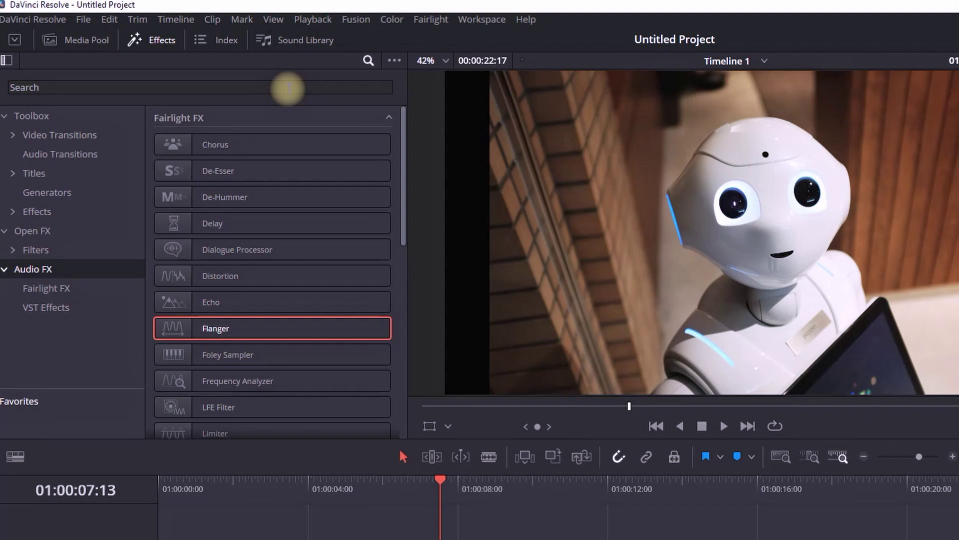
left_click(288, 89)
type("de")
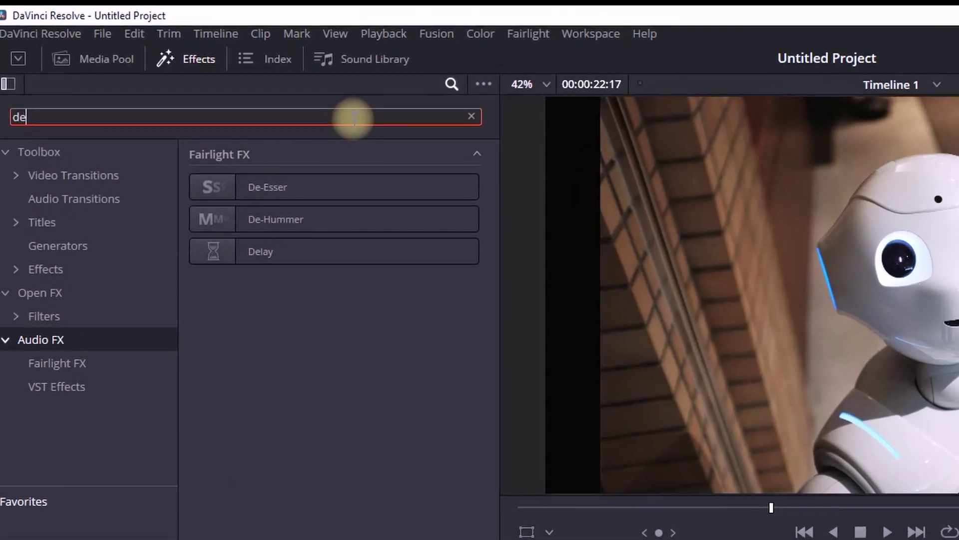
left_click_drag(269, 251, 615, 539)
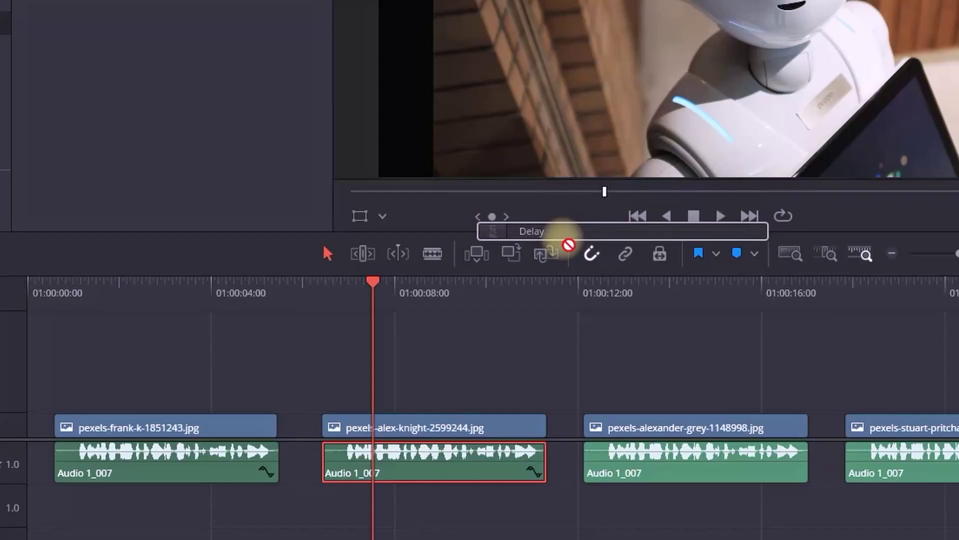
left_click_drag(447, 431, 430, 460)
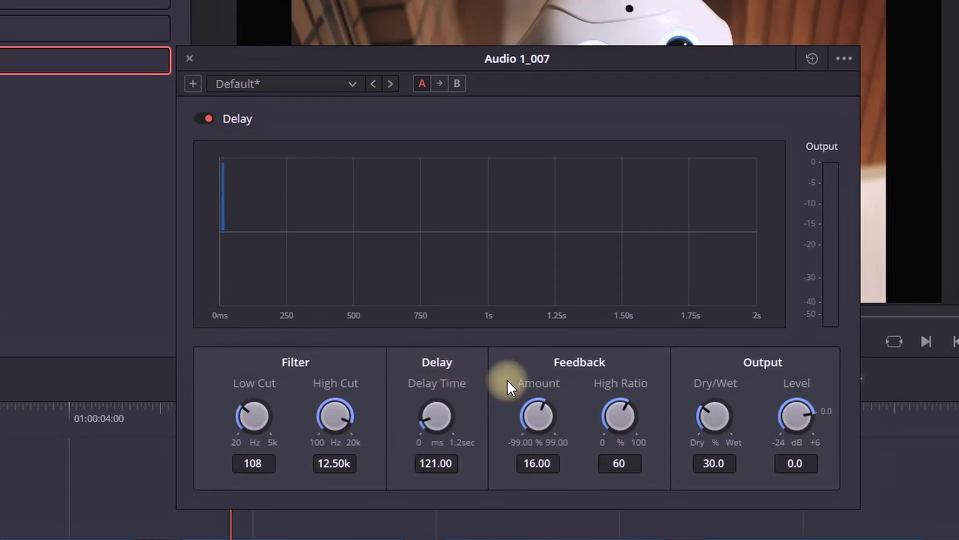
Step: Set the Delay to 80.2 dry/wet, 60.85 feedback amount and 33 ms delay time
left_click_drag(718, 411, 807, 407)
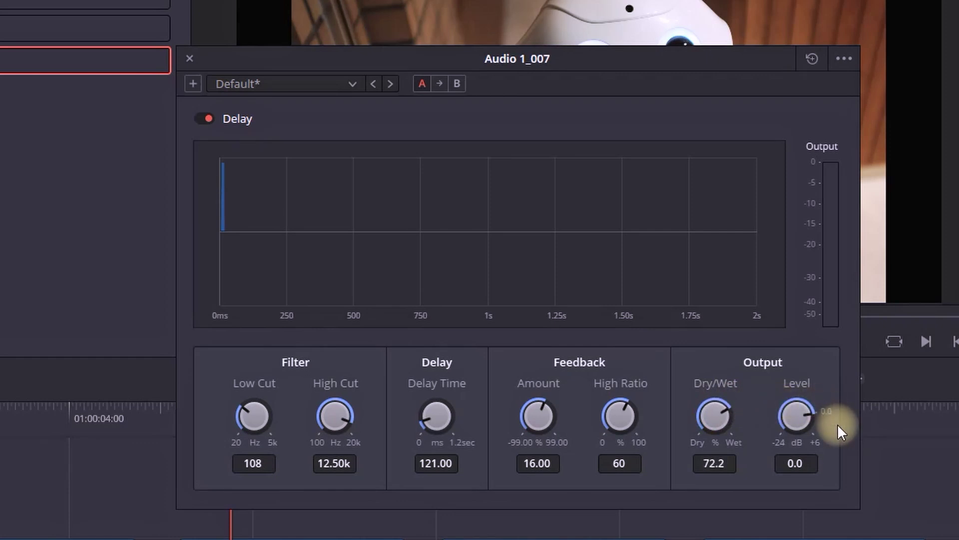
left_click_drag(837, 423, 820, 396)
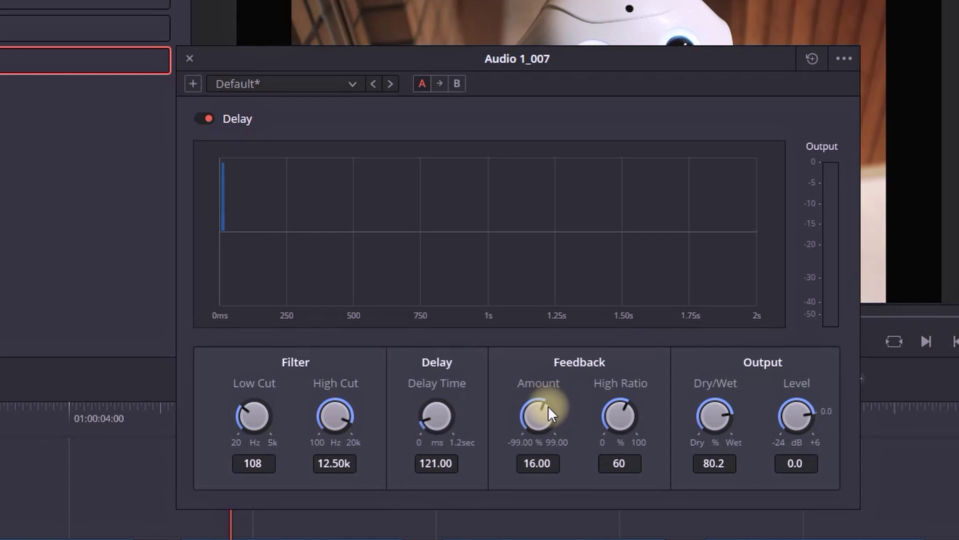
left_click_drag(547, 406, 604, 404)
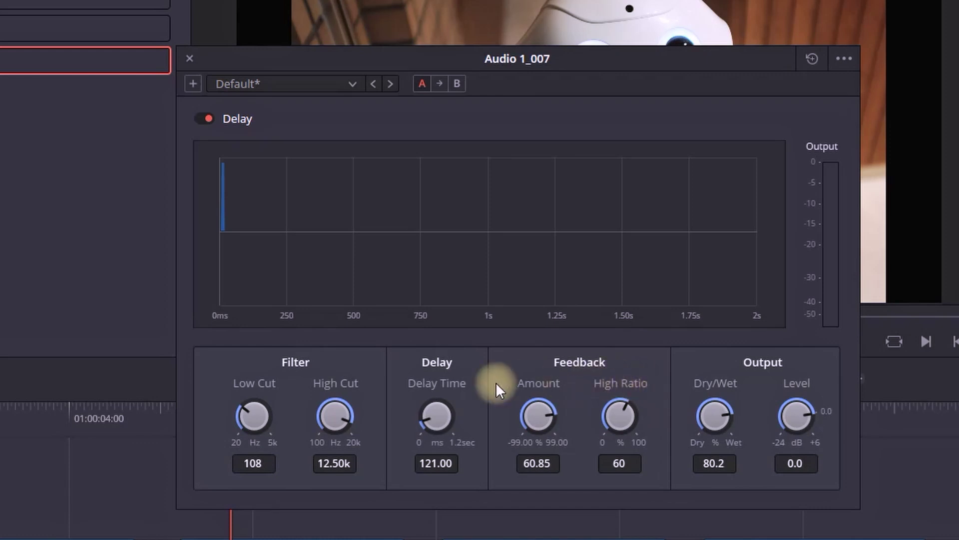
left_click_drag(448, 406, 429, 404)
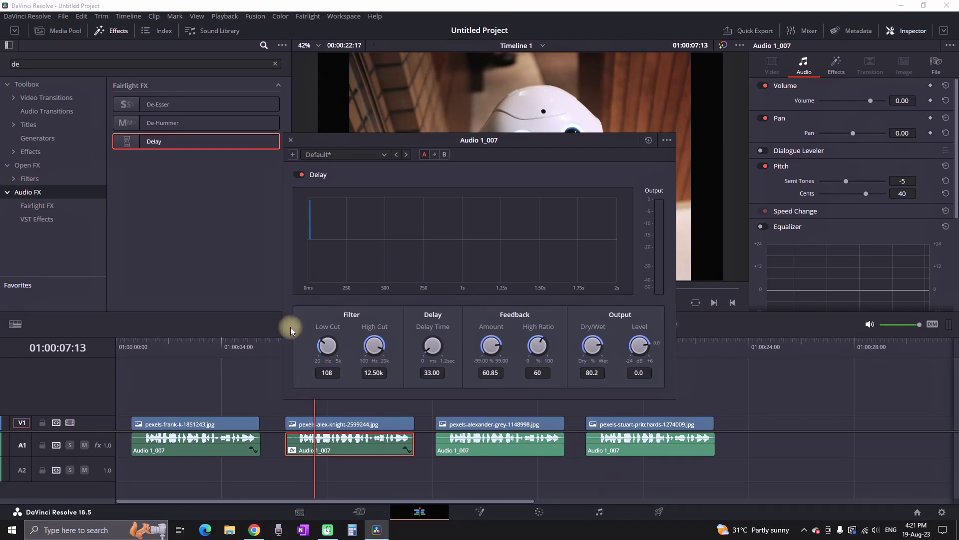
Step: Preview the robotic delayed voice from just before the second clip
left_click_drag(488, 140, 636, 103)
left_click(299, 346)
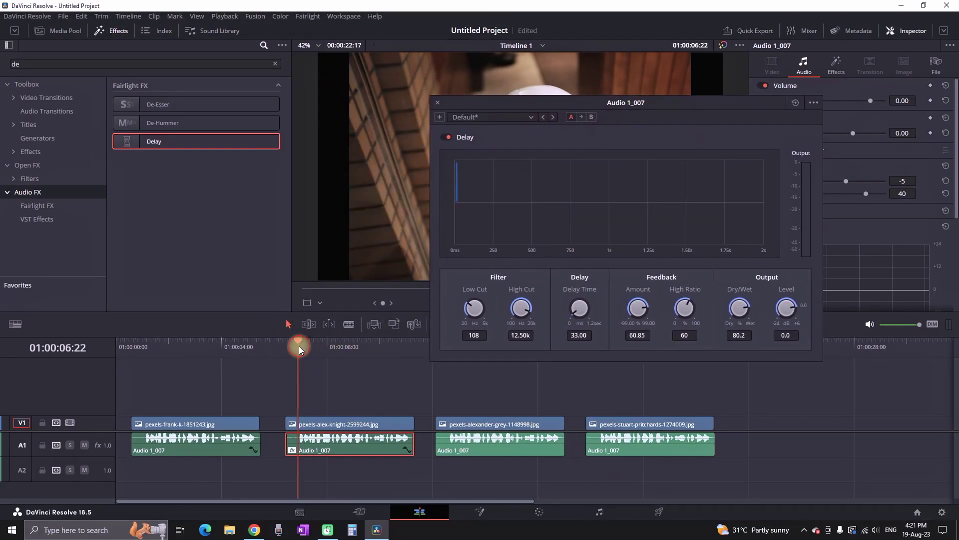
left_click_drag(299, 346, 292, 349)
key("space")
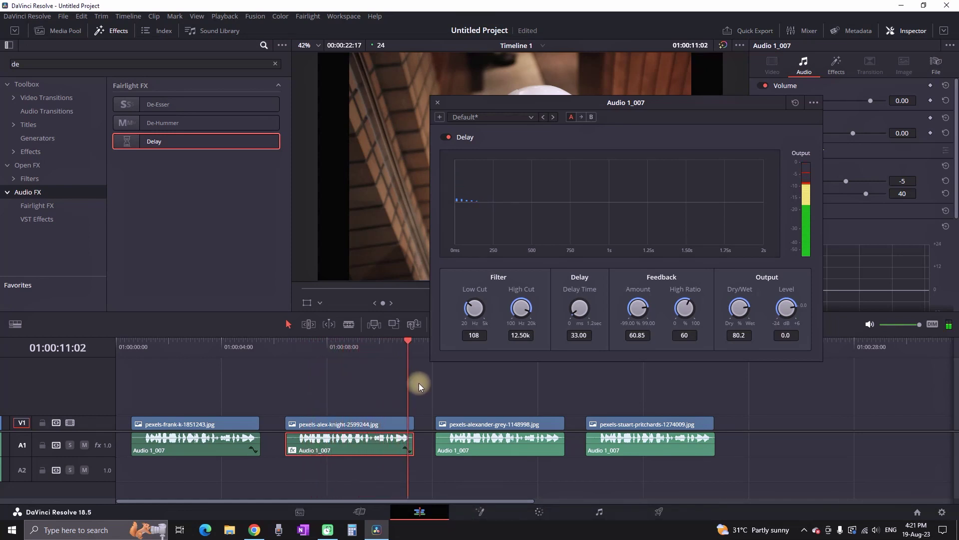
key("space")
Step: Close the Delay window, remove Delay from the clip's Inspector effects, and clear the effects search
left_click_drag(508, 102, 483, 170)
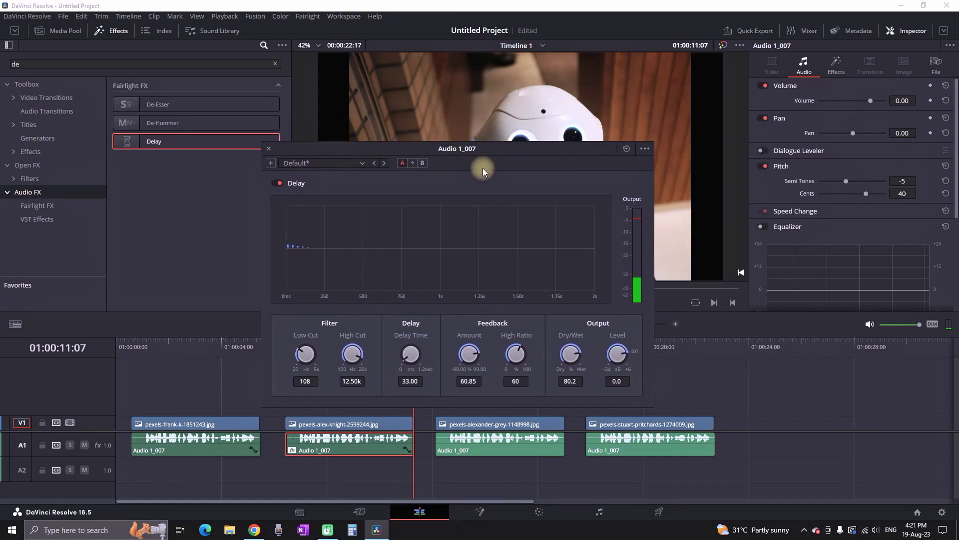
left_click(269, 148)
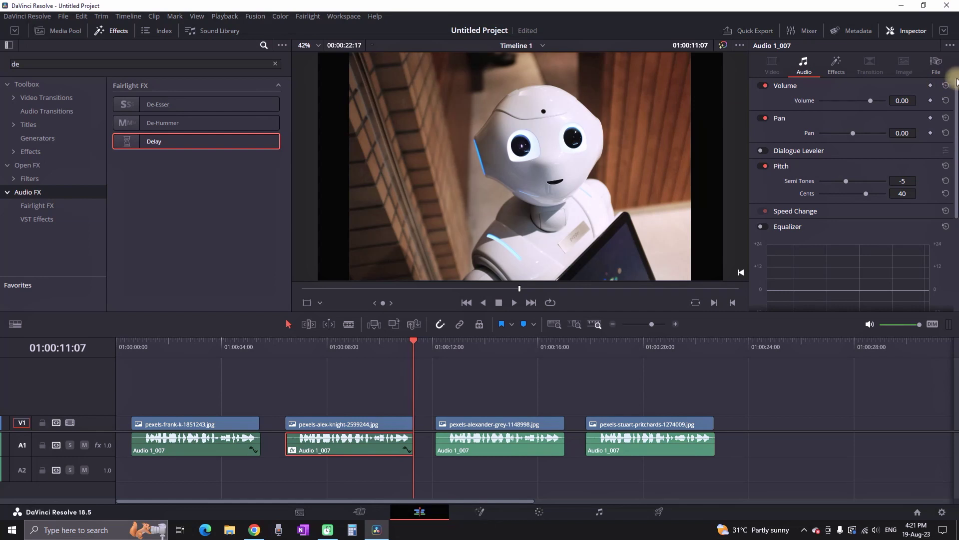
left_click(946, 85)
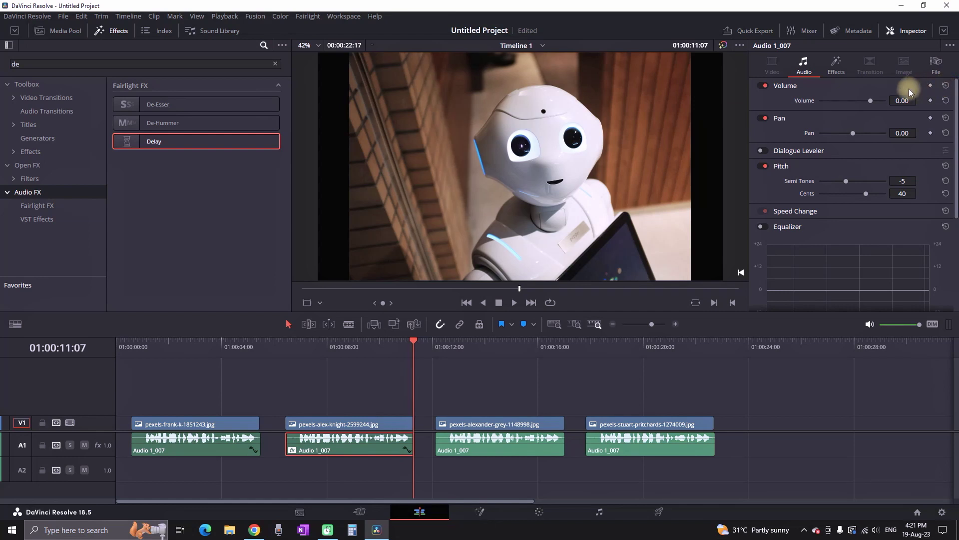
left_click(836, 64)
left_click(926, 107)
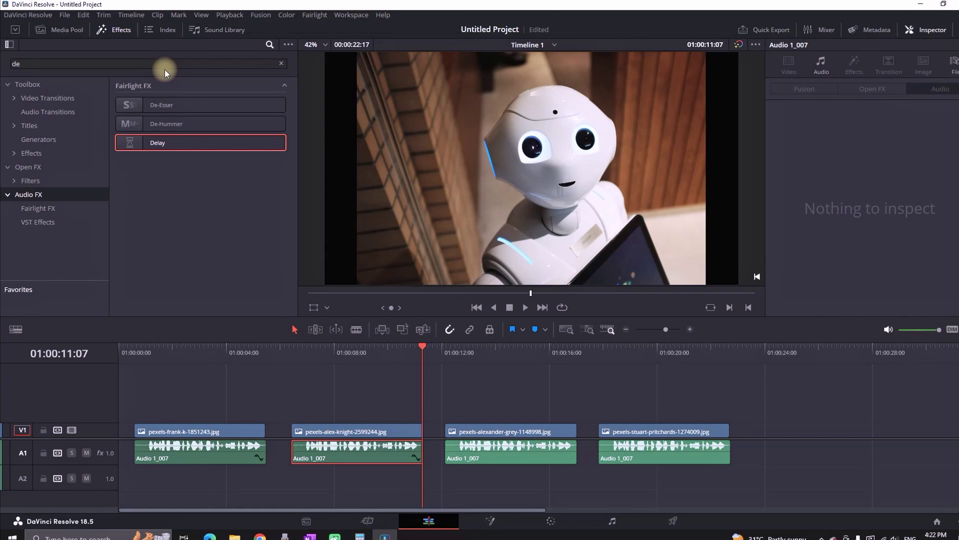
left_click(164, 63)
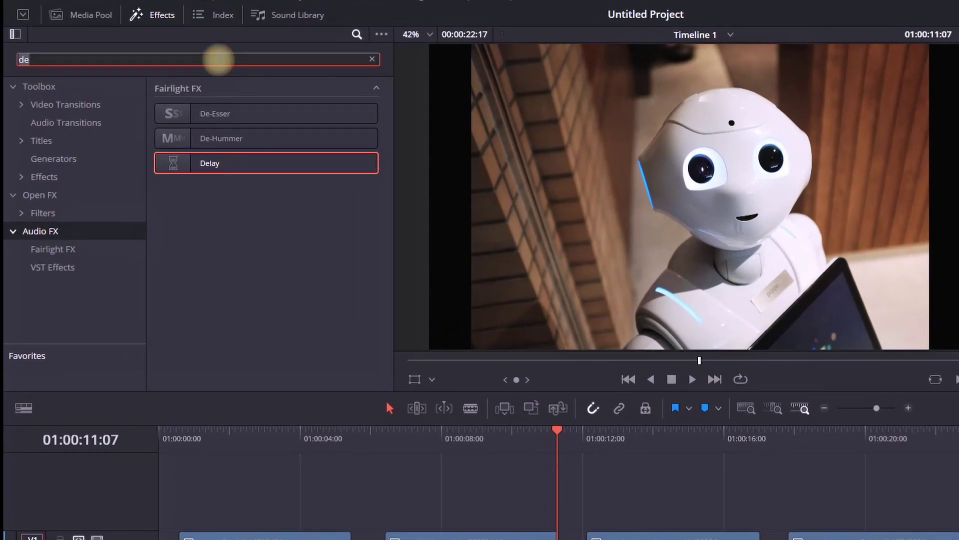
key("BackSpace")
key("BackSpace")
Step: Apply Flanger (searched as 'flan') to the second voice clip and choose the Robo Voice preset
type("flan")
left_click_drag(215, 113, 425, 539)
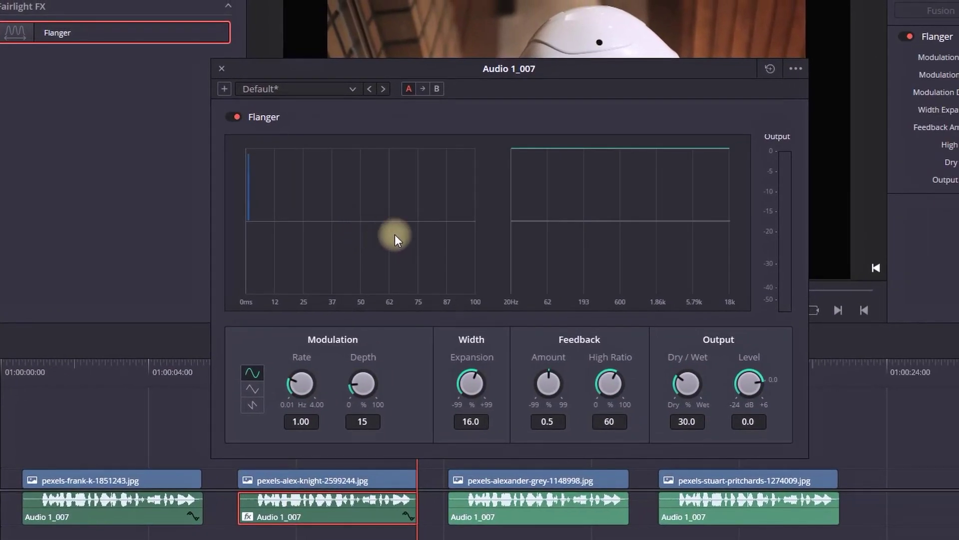
left_click(292, 89)
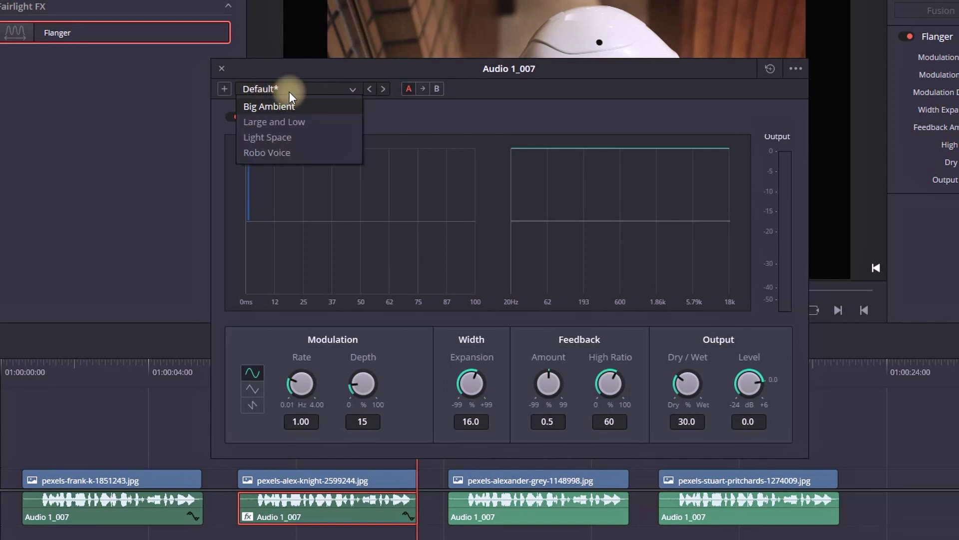
left_click(289, 153)
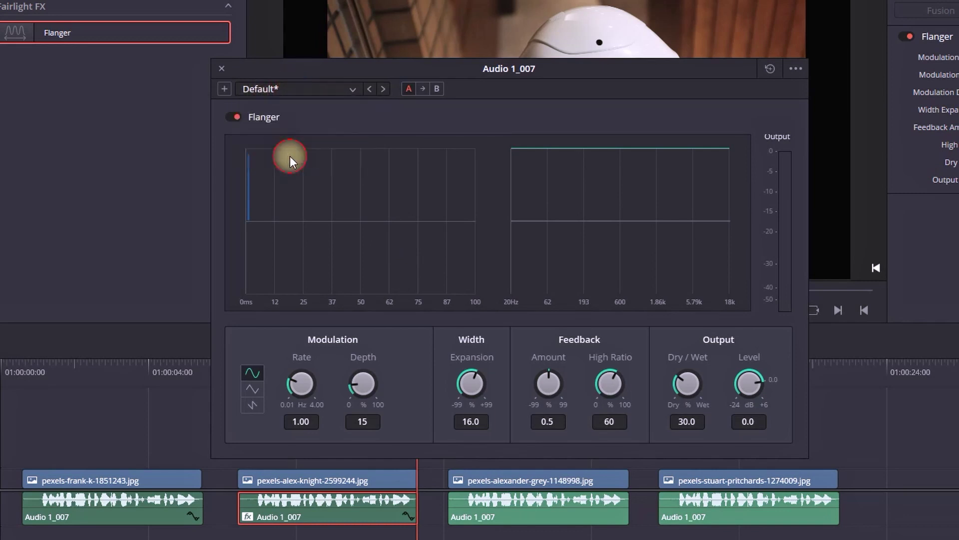
Step: Preview the Robo Voice flanger, close its settings, and move the playhead to 01:00:12:21
left_click_drag(381, 68, 547, 0)
left_click(241, 371)
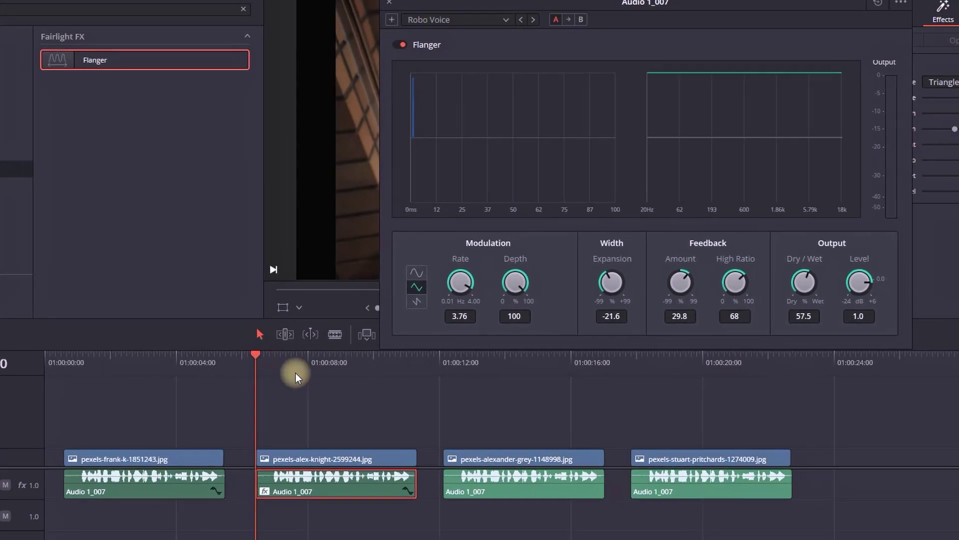
key("space")
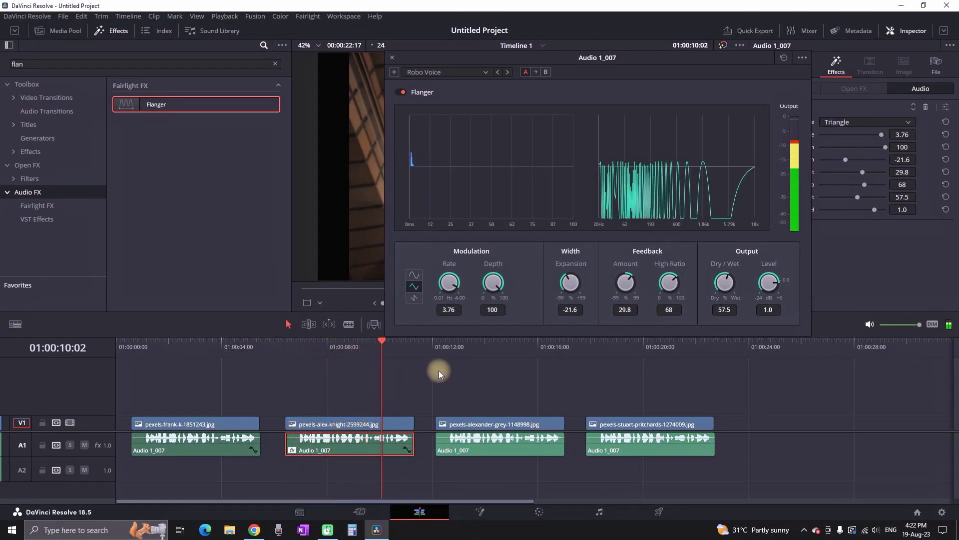
key("space")
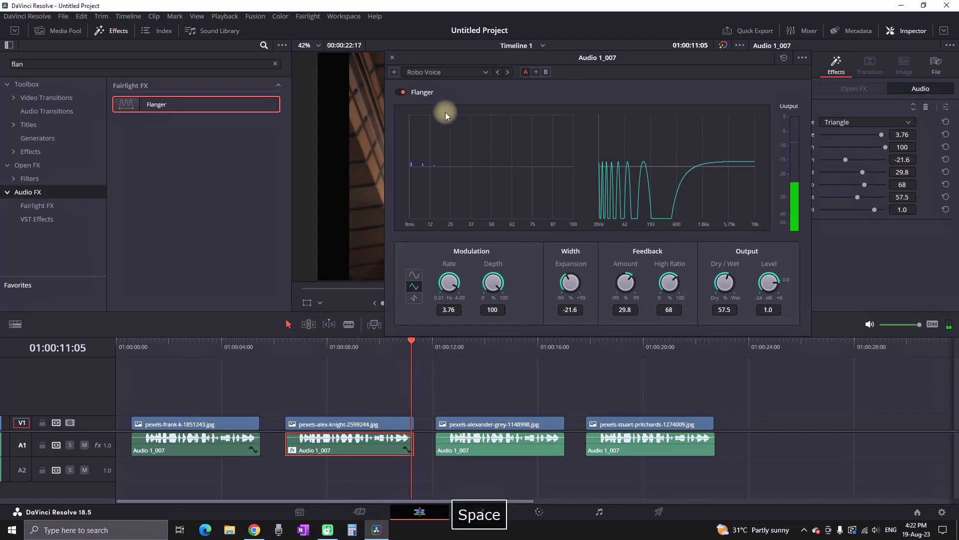
left_click(393, 58)
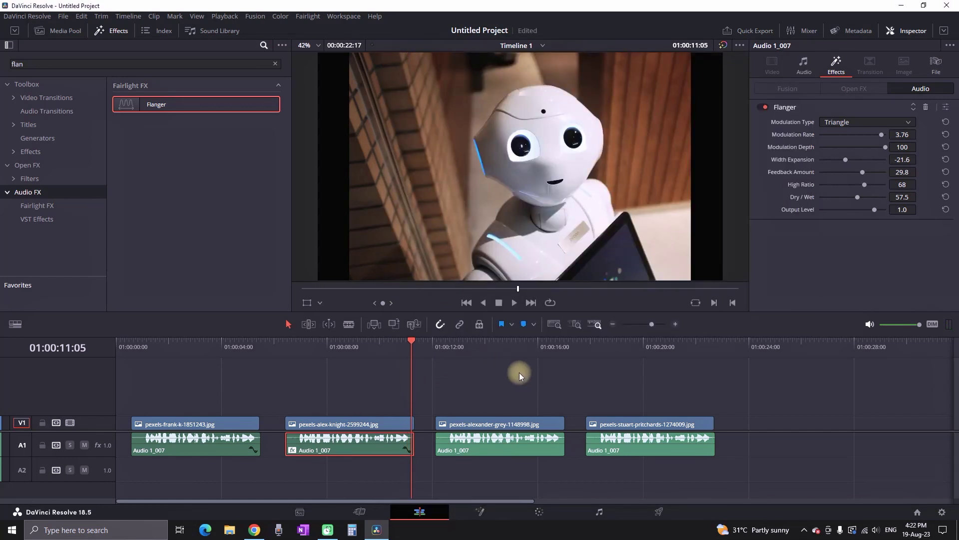
left_click(475, 351)
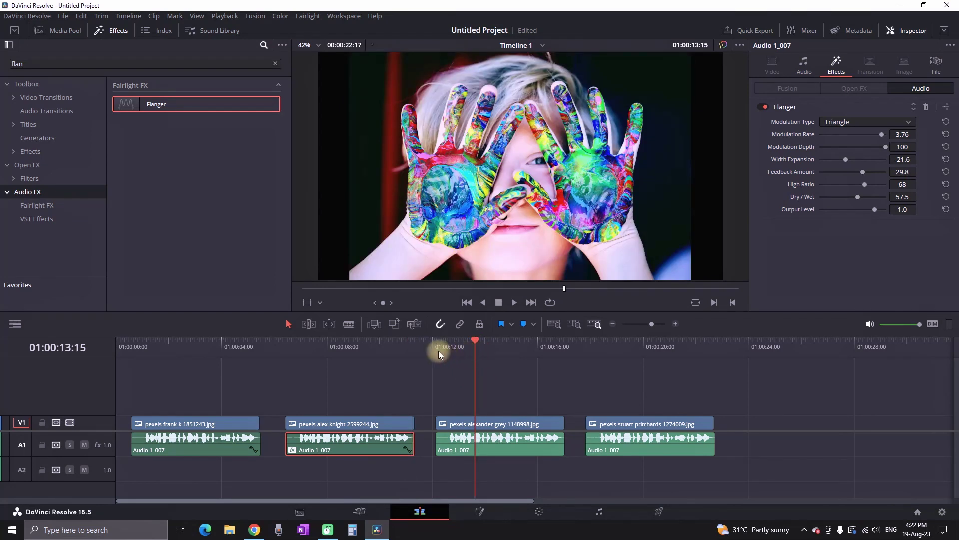
mouse_move(376, 347)
left_mouse_down()
mouse_move(351, 346)
mouse_move(455, 347)
left_mouse_up()
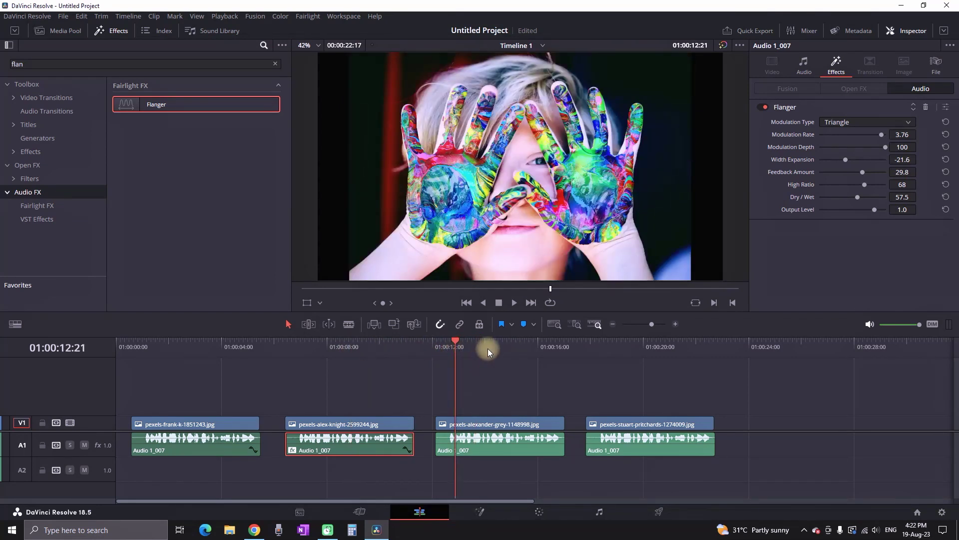
Step: Raise the third voice clip's pitch to 8 semitones and play back the higher voice
left_click(469, 450)
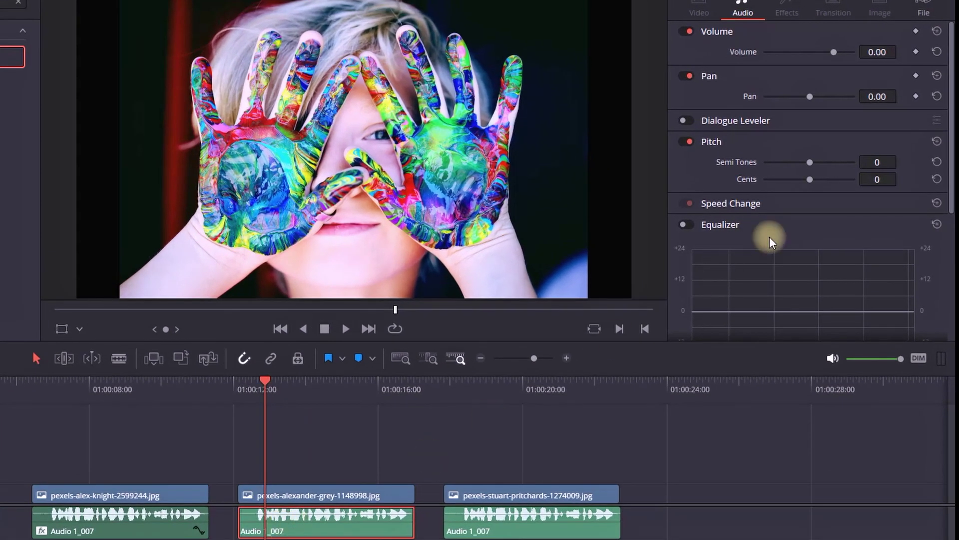
left_click_drag(811, 161, 824, 163)
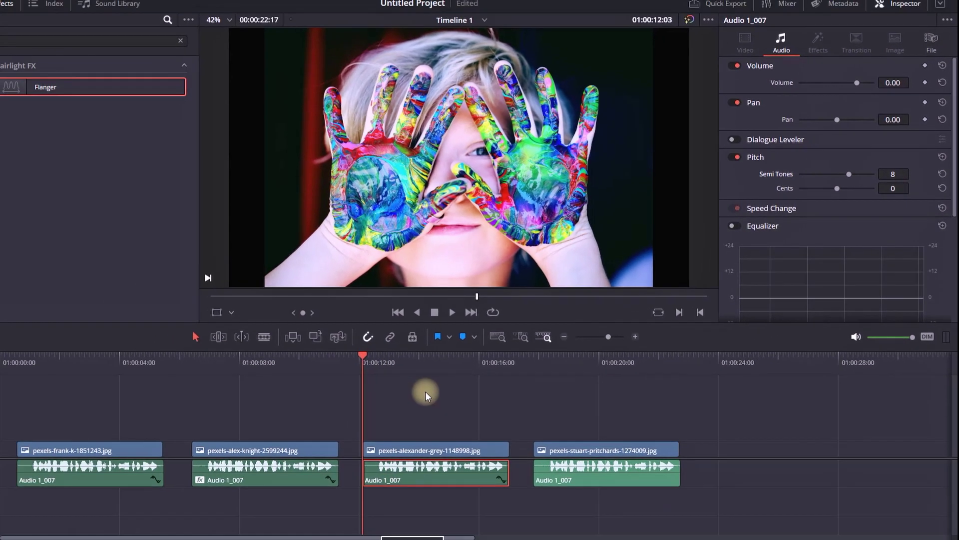
key("space")
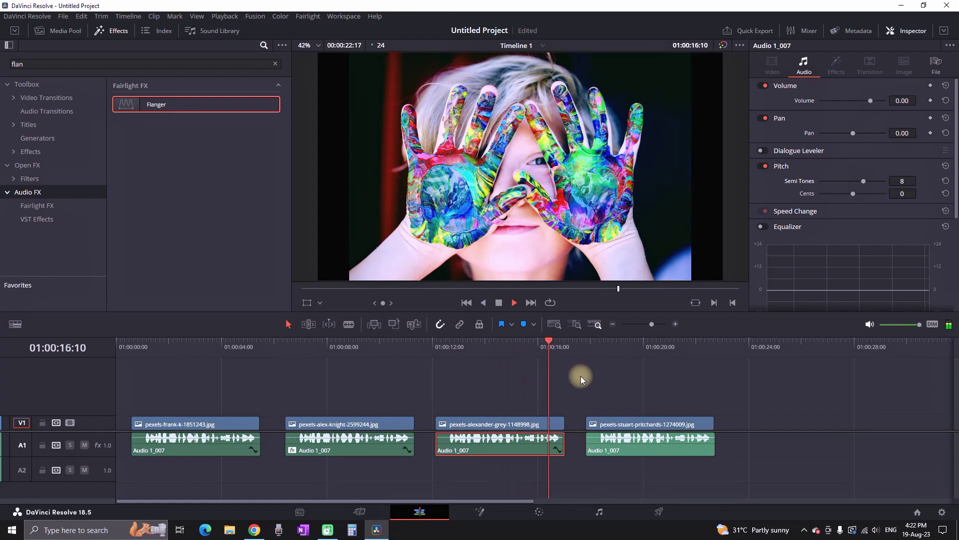
key("space")
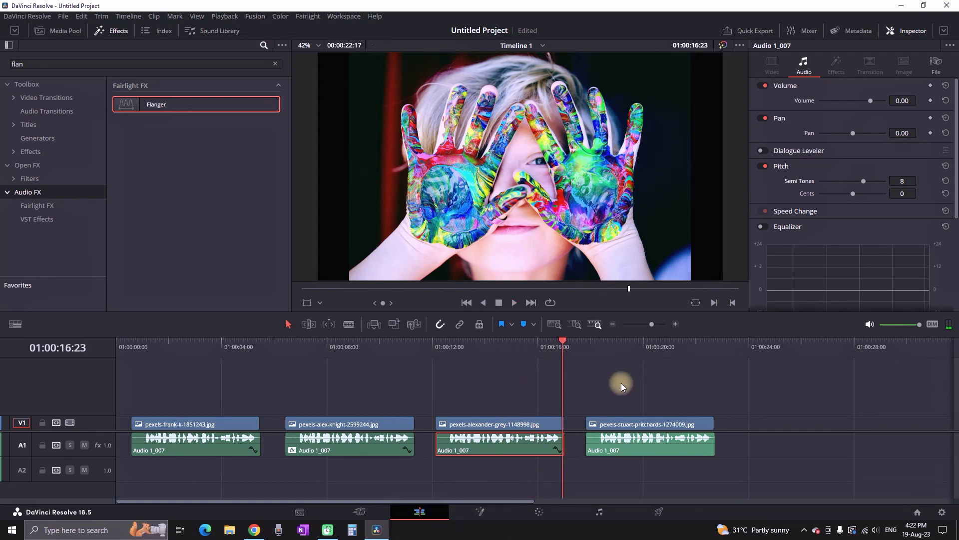
left_click(603, 345)
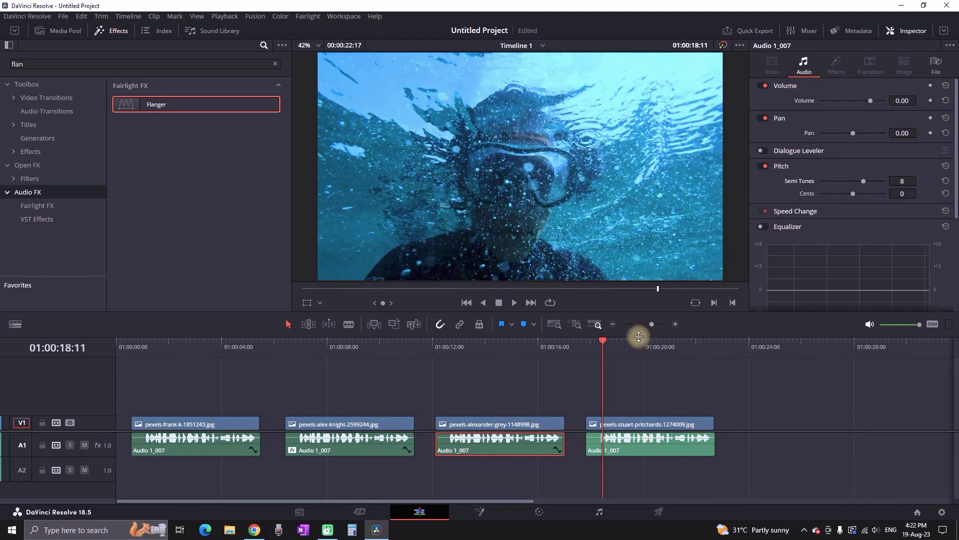
Step: Hide Effects and Inspector, then on the Fairlight page drag the fourth voice clip from A1 to A2
left_click(115, 31)
left_click(900, 29)
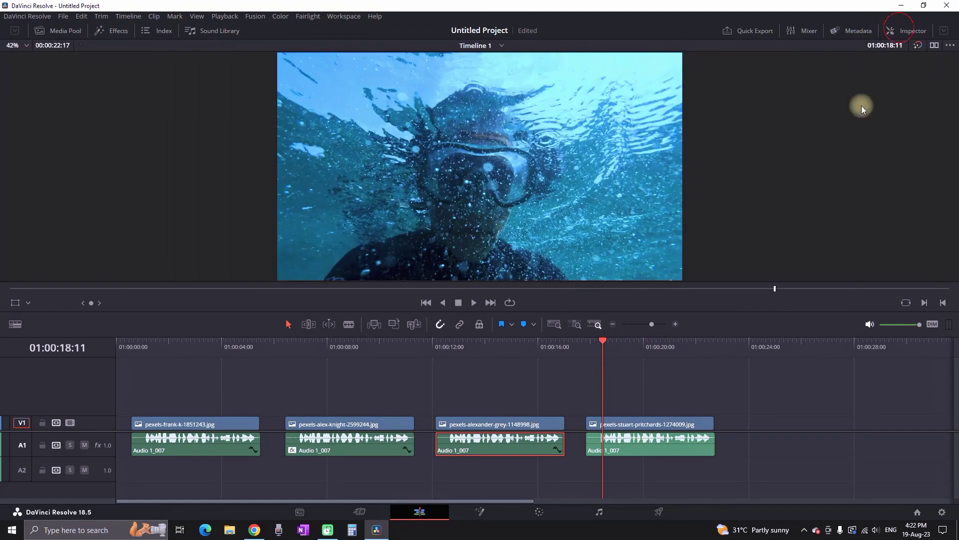
left_click(647, 450)
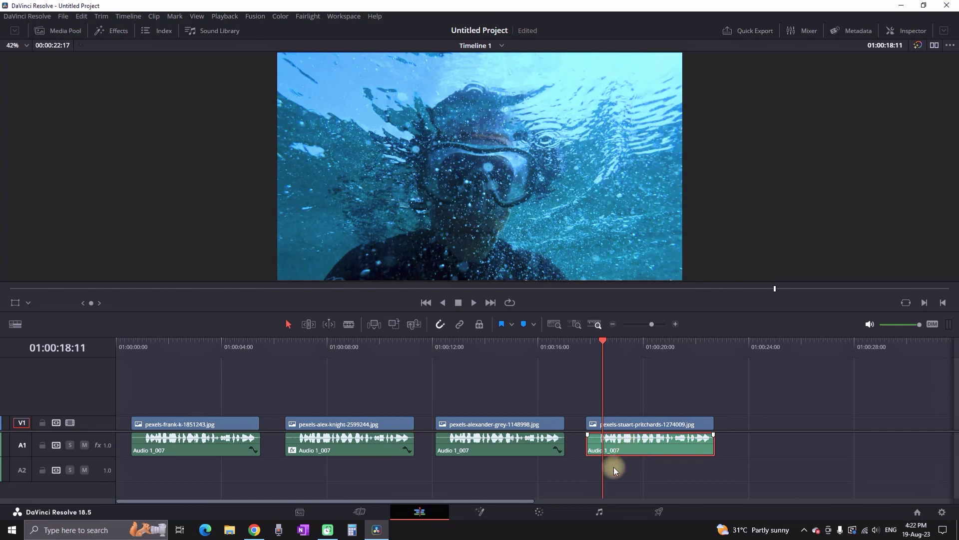
left_click(601, 511)
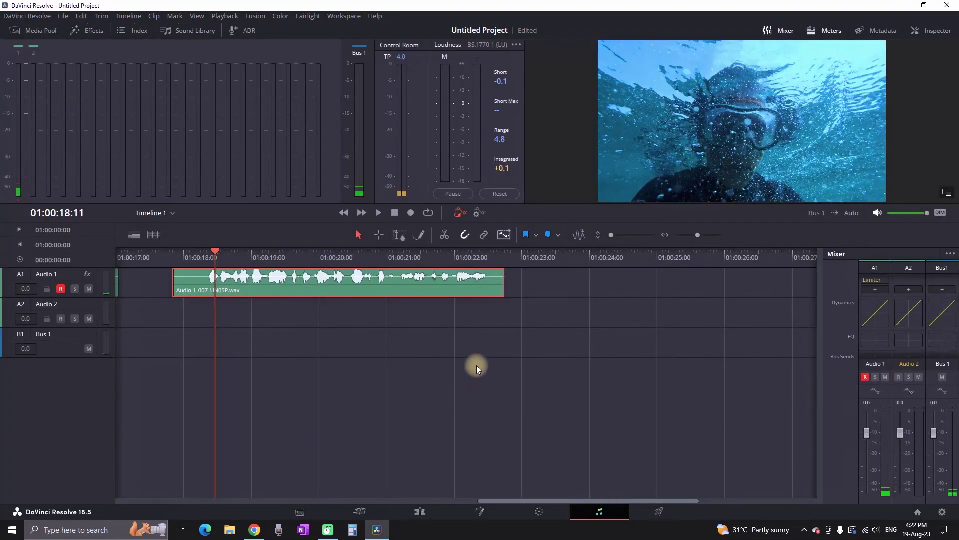
left_click(348, 293)
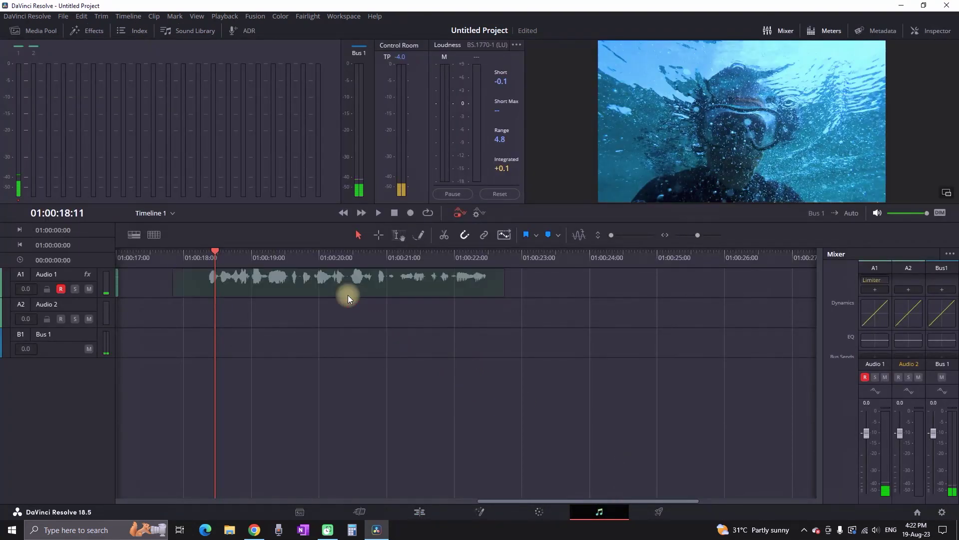
left_click_drag(348, 295, 346, 311)
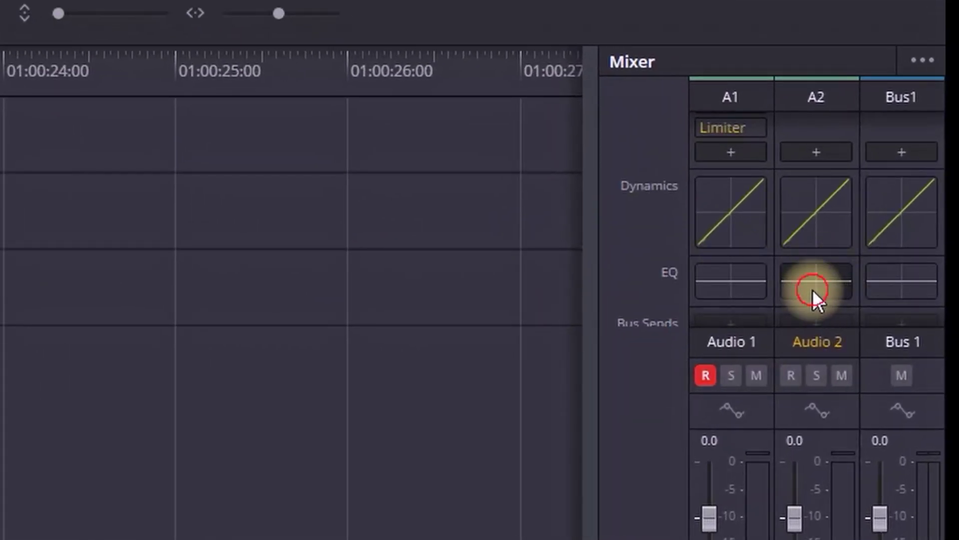
Step: Open Audio 2's equalizer and enable Band 6 as a high cut at 400 Hz
double_click(811, 289)
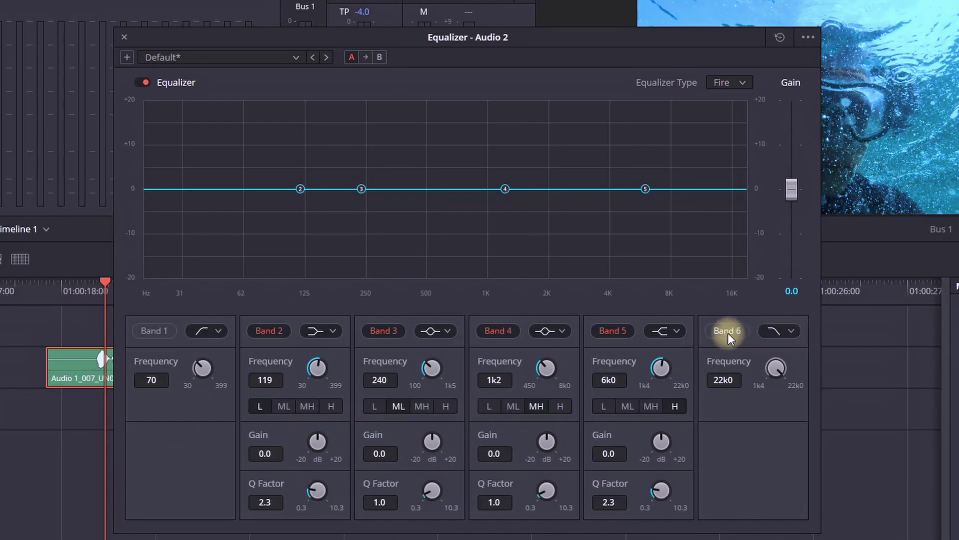
left_click(724, 332)
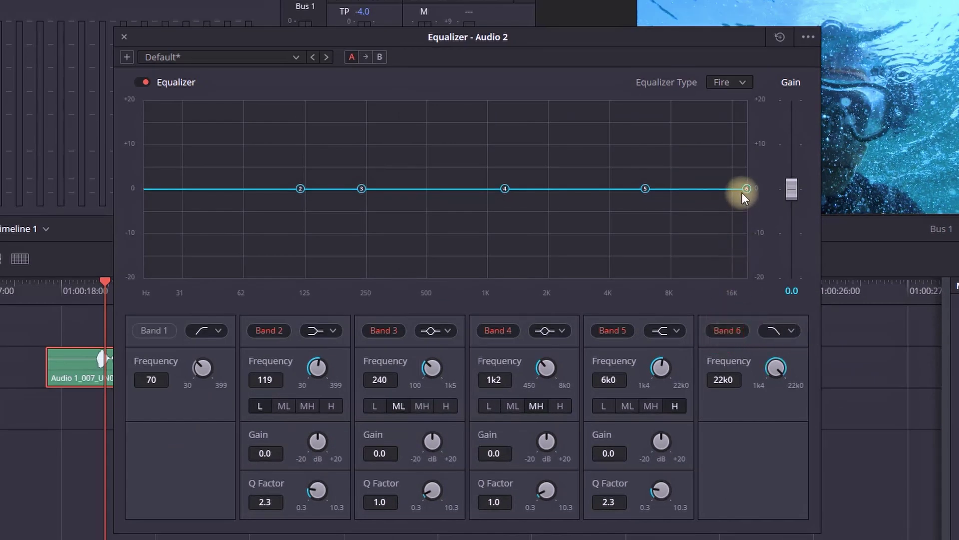
left_click_drag(742, 193, 407, 197)
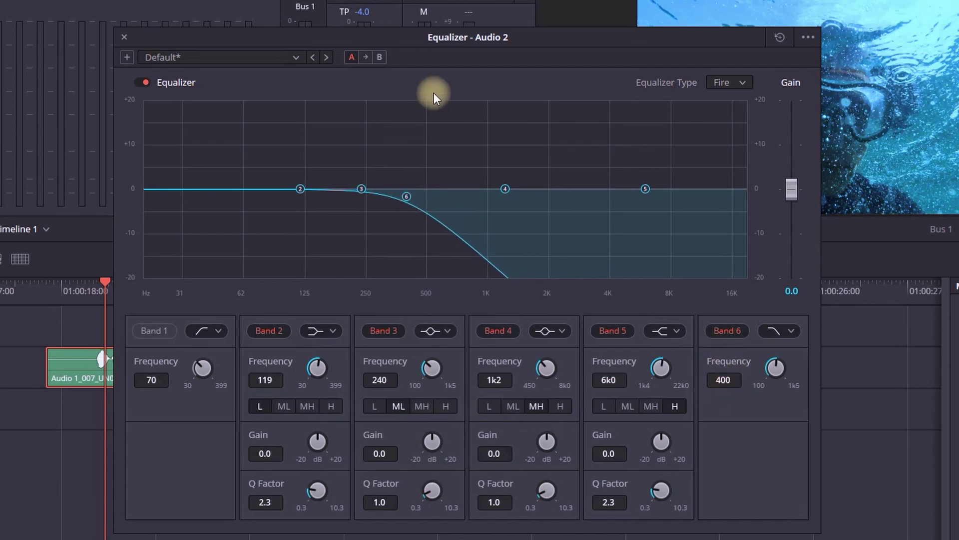
Step: Play back the muffled fourth clip from its start, then close the Equalizer
left_click_drag(409, 38, 745, 151)
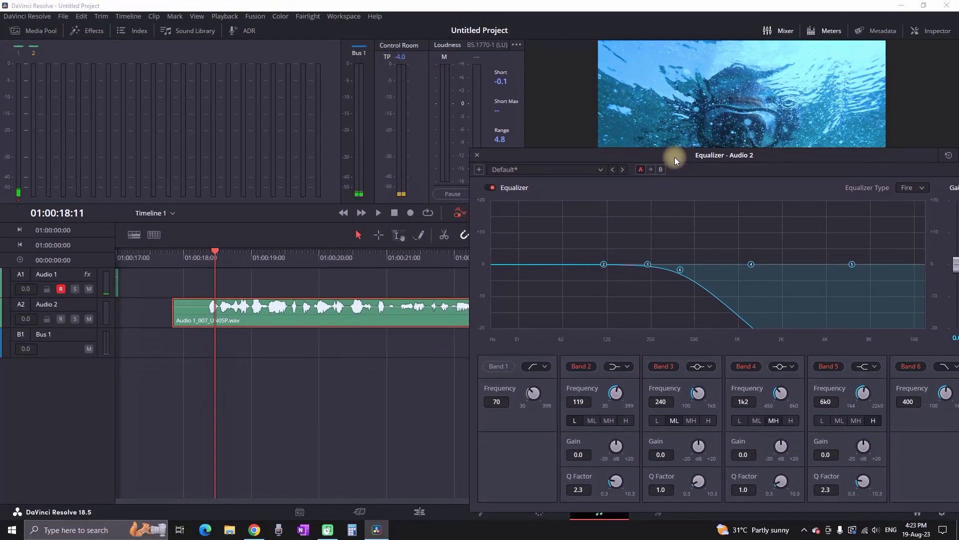
left_click(184, 260)
key("space")
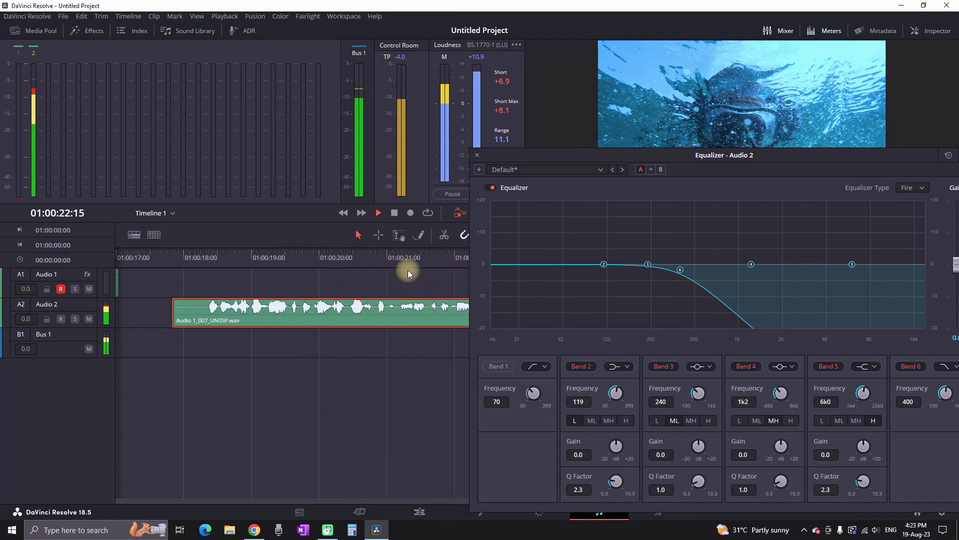
key("space")
left_click_drag(643, 153, 460, 87)
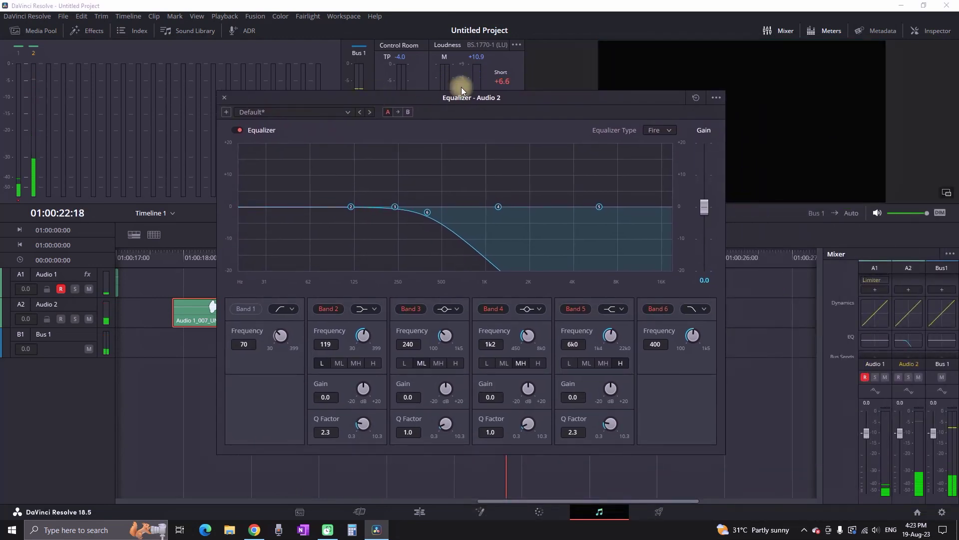
left_click(225, 97)
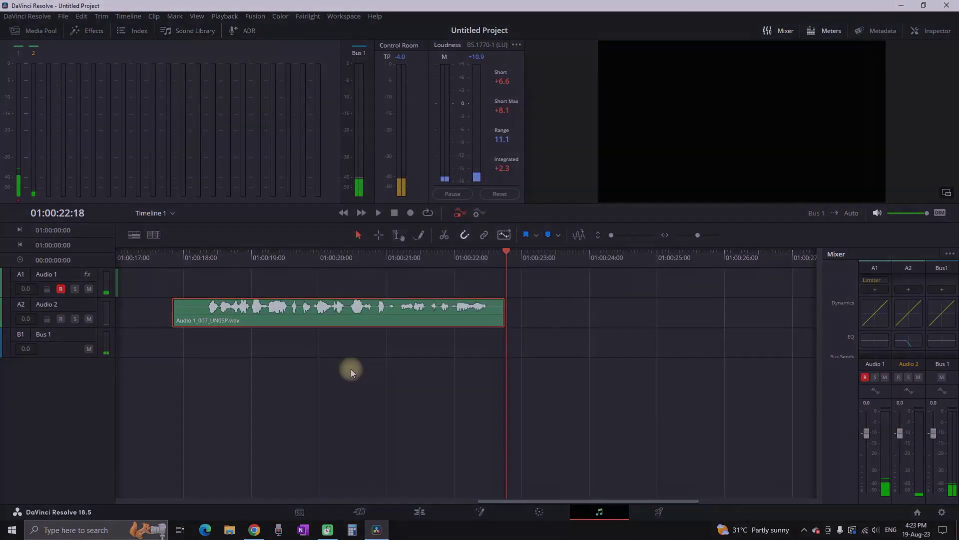